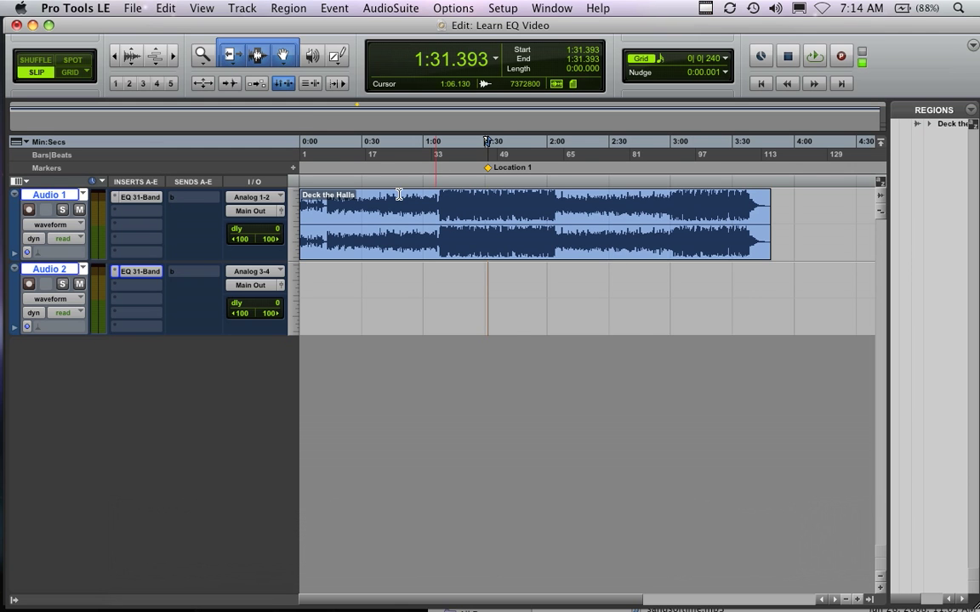
Step: Open the one-band EQ on Audio 1 and create a peak boost of about 11.8 dB at about 2.06 kHz
left_click(136, 197)
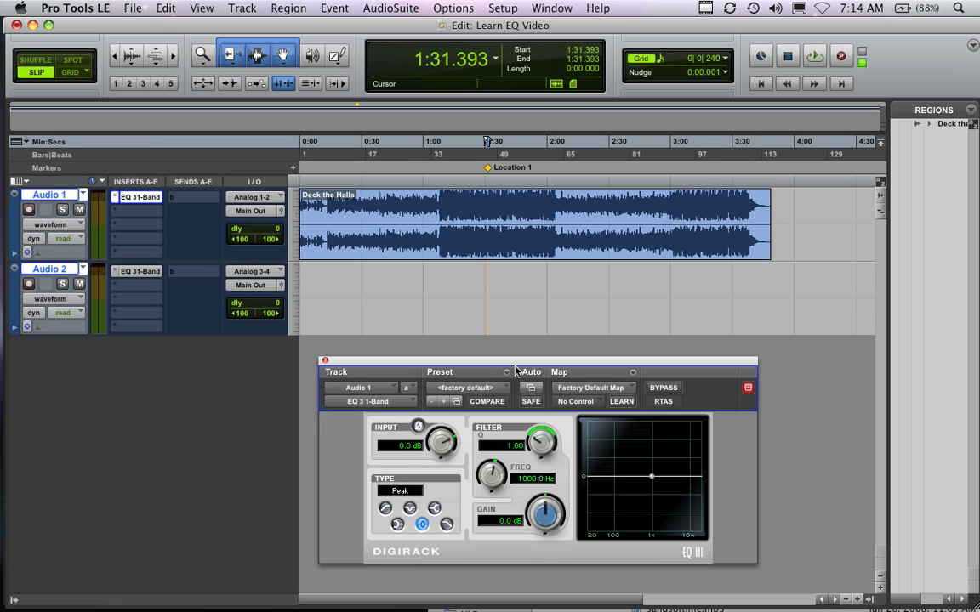
left_click_drag(515, 374, 506, 360)
left_click_drag(643, 466, 653, 429)
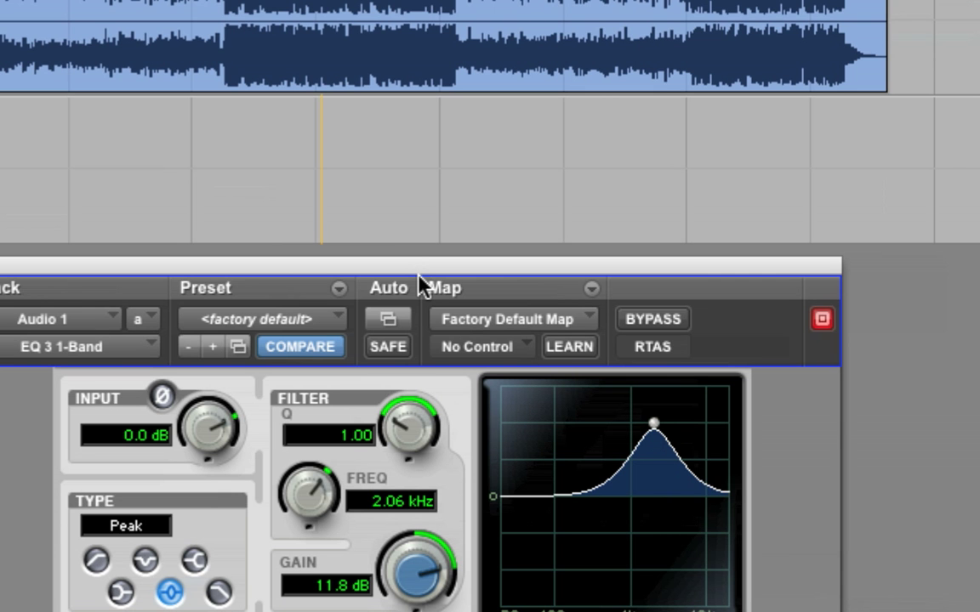
Step: Sweep Audio 1's EQ peak down to about 203 Hz with a boost of about 11.6 dB
left_click_drag(425, 268, 513, 126)
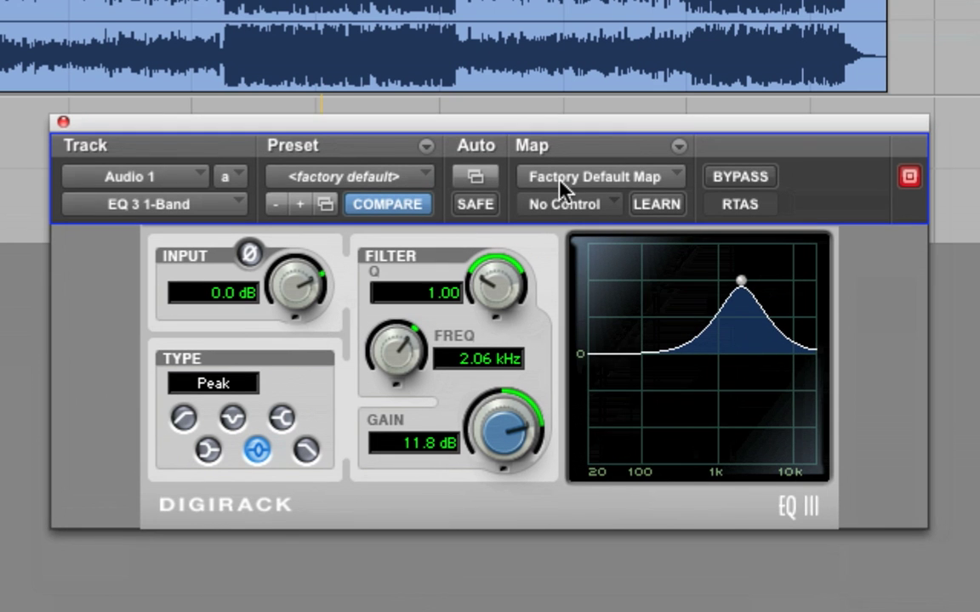
left_click_drag(740, 282, 737, 282)
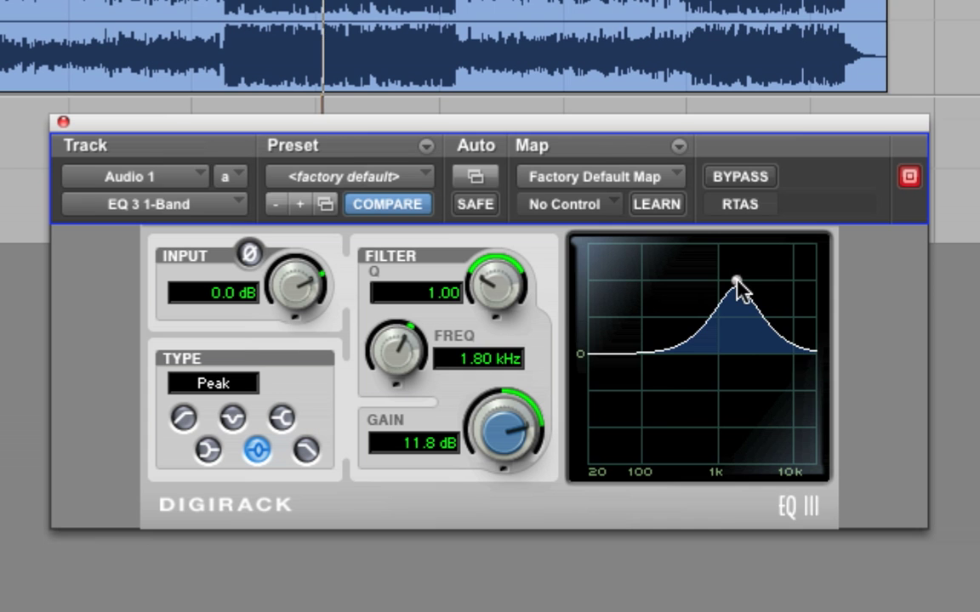
left_click_drag(736, 284, 665, 284)
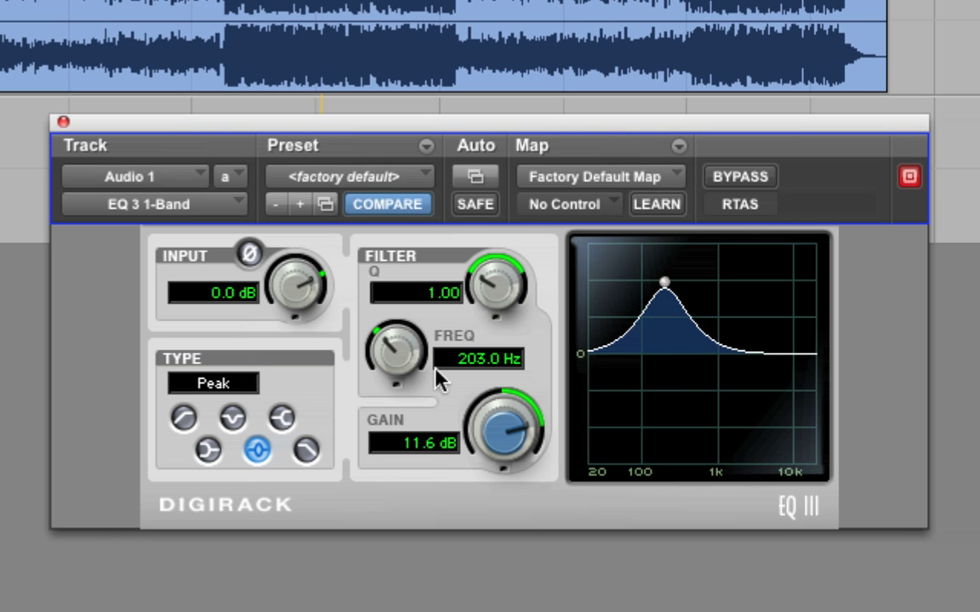
Step: Reset the gain of Audio 1's EQ and the track's volume to 0.0 dB
left_click(487, 431, "alt")
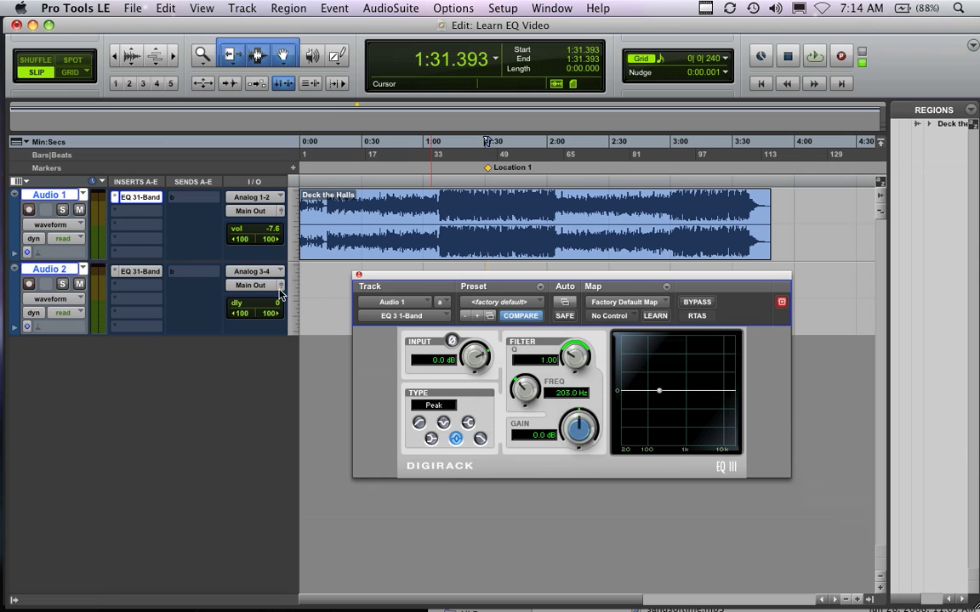
left_click(277, 230, "alt")
Step: Copy the whole Deck the Halls region from Audio 1 onto Audio 2, aligned at the session start
left_click_drag(516, 281, 468, 386)
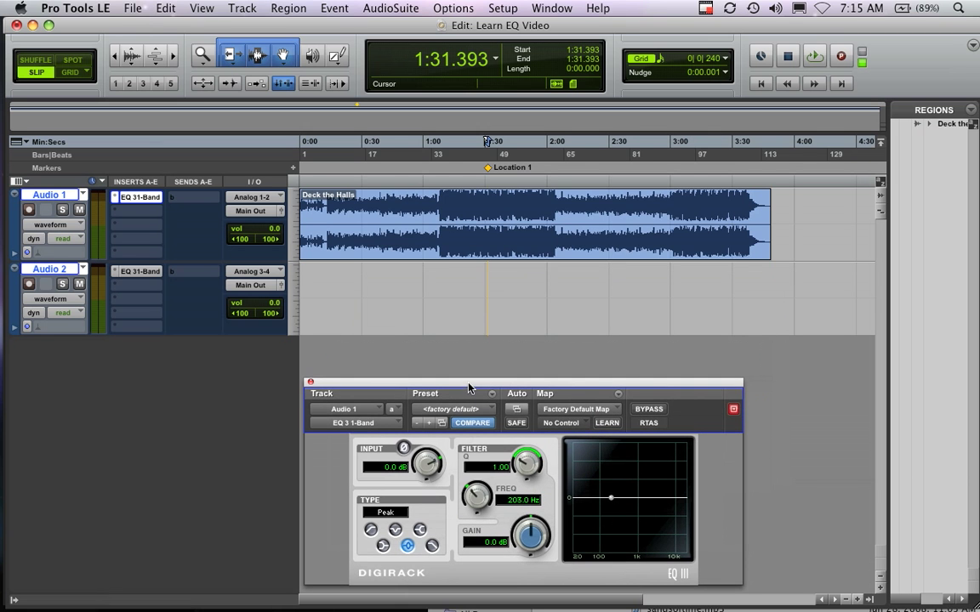
left_click(400, 234)
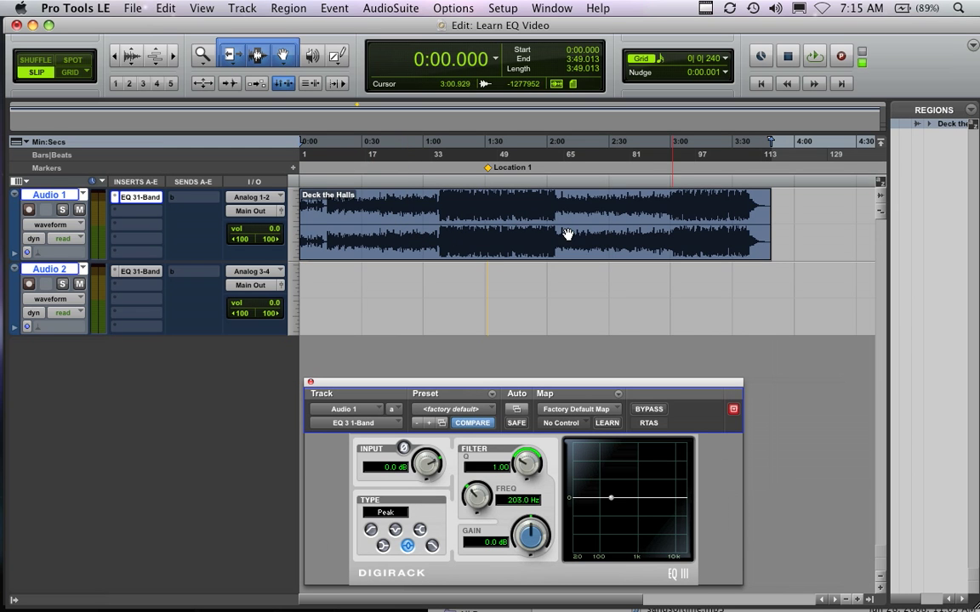
left_click_drag(457, 274, 453, 291)
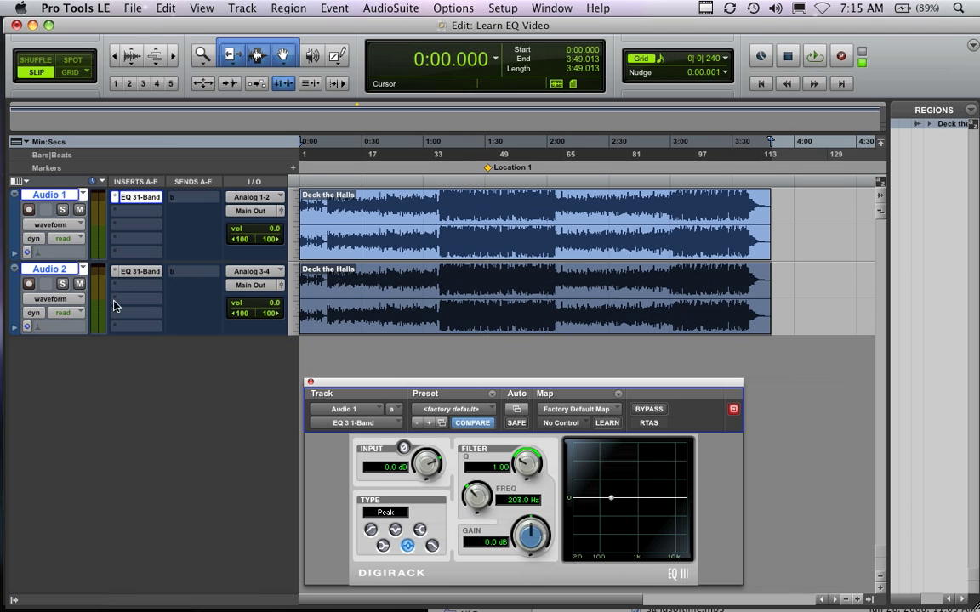
Step: Open Audio 2's one-band EQ, invert its input phase, and place the plug-in window clear of the tracks
left_click(127, 277)
left_click(141, 198)
left_click(145, 273)
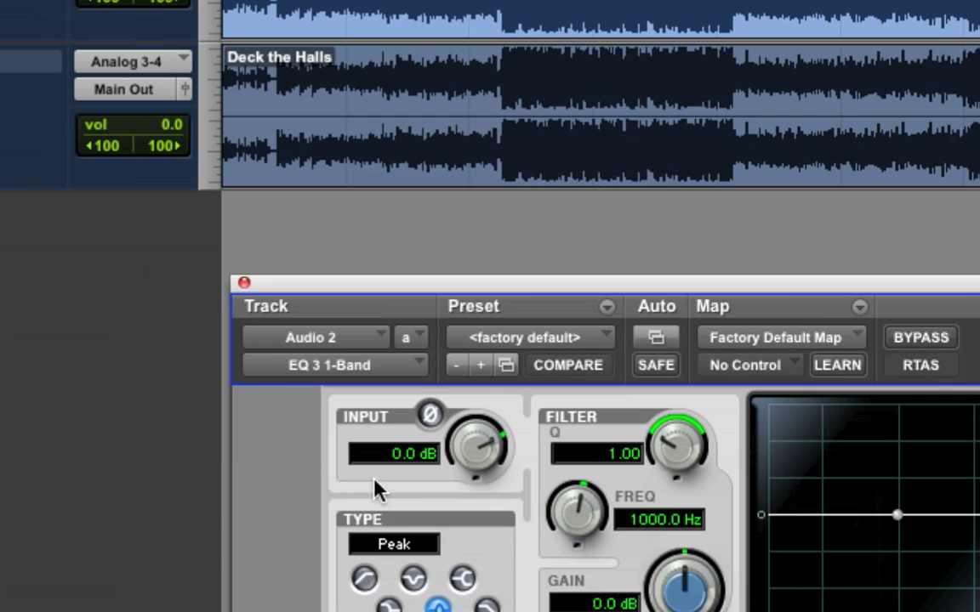
left_click_drag(487, 282, 255, 109)
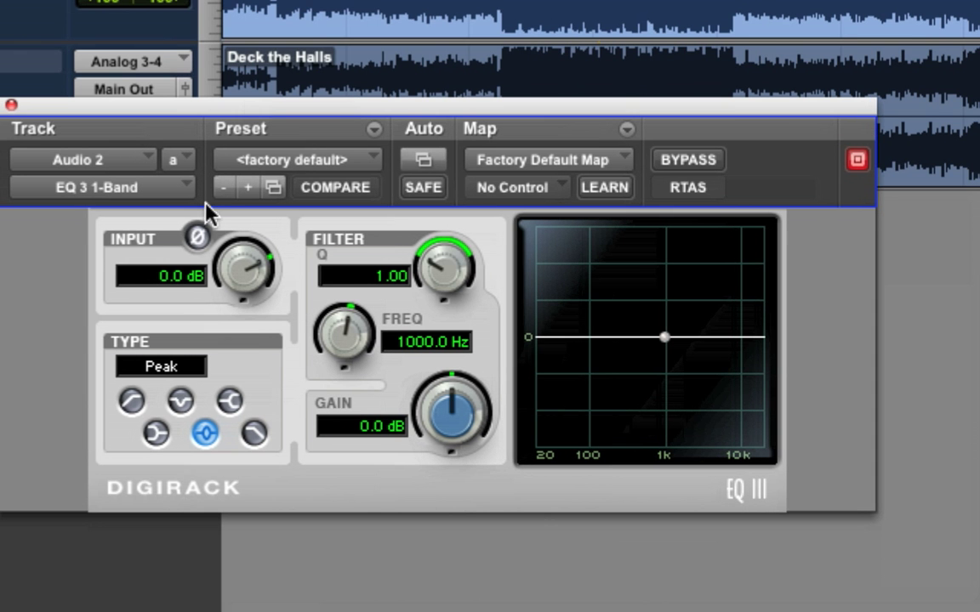
left_click(196, 238)
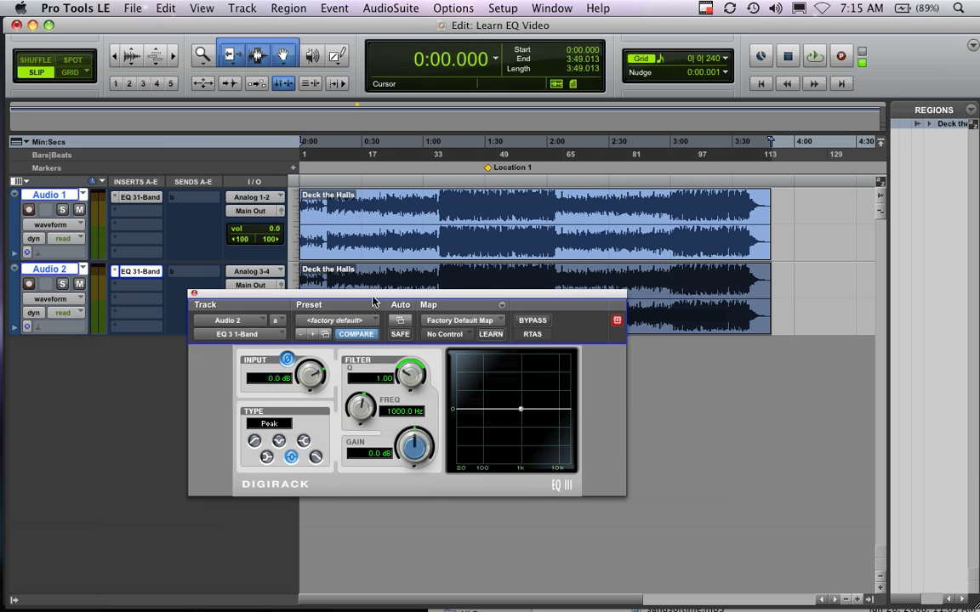
left_click_drag(369, 114, 399, 265)
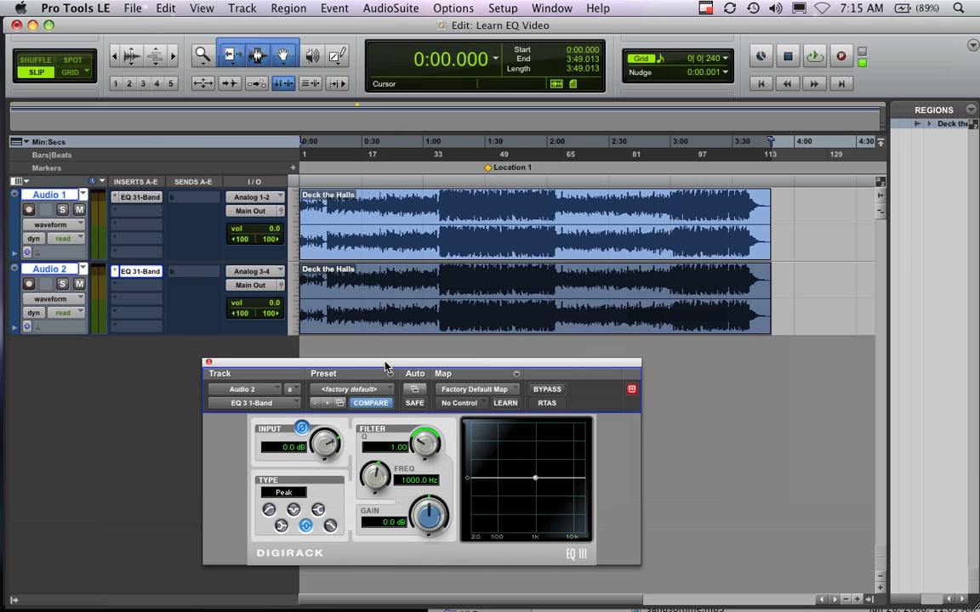
Step: Locate to the Location 1 marker and play both tracks together from there
left_click(490, 169)
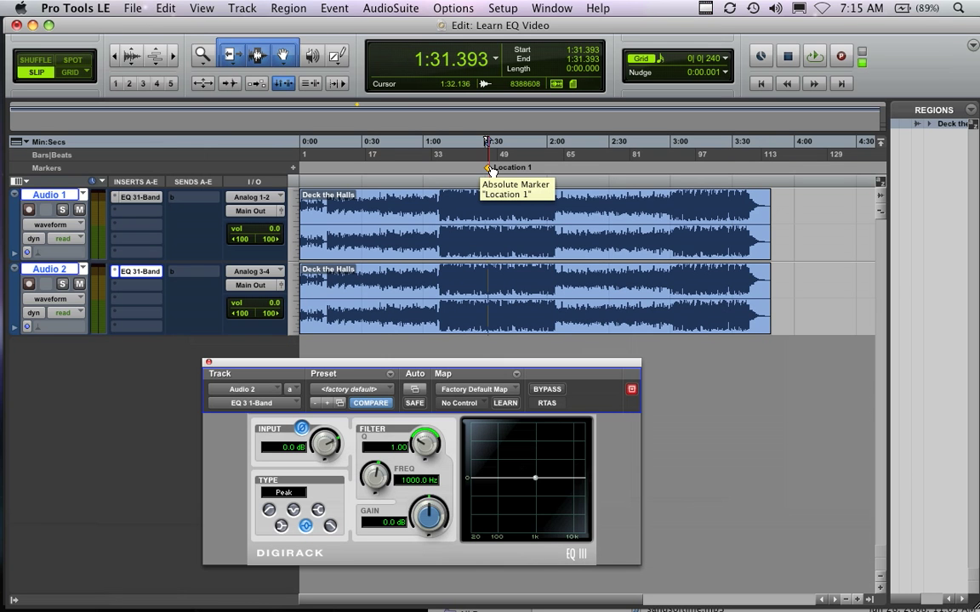
key("space")
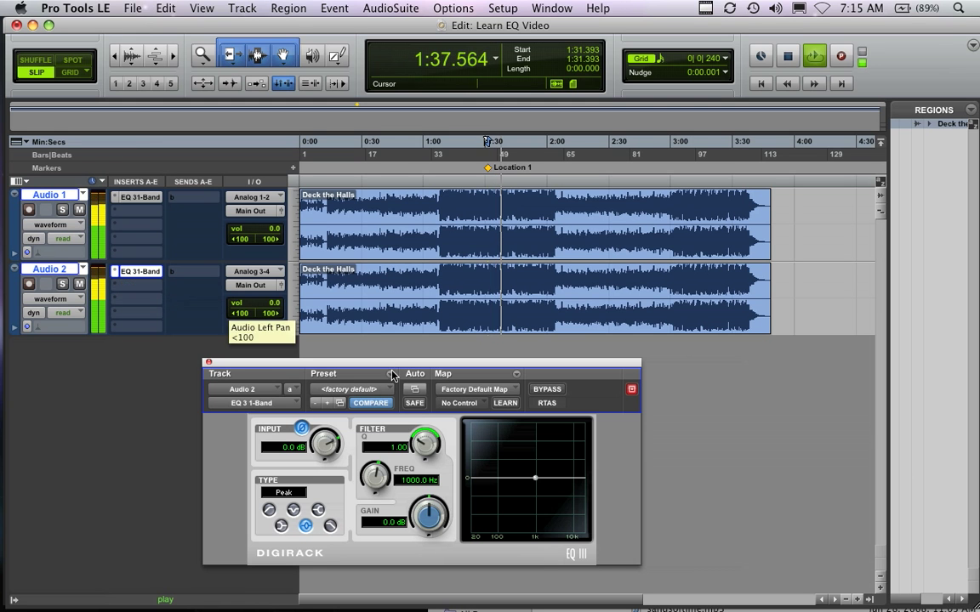
left_click_drag(394, 369, 402, 356)
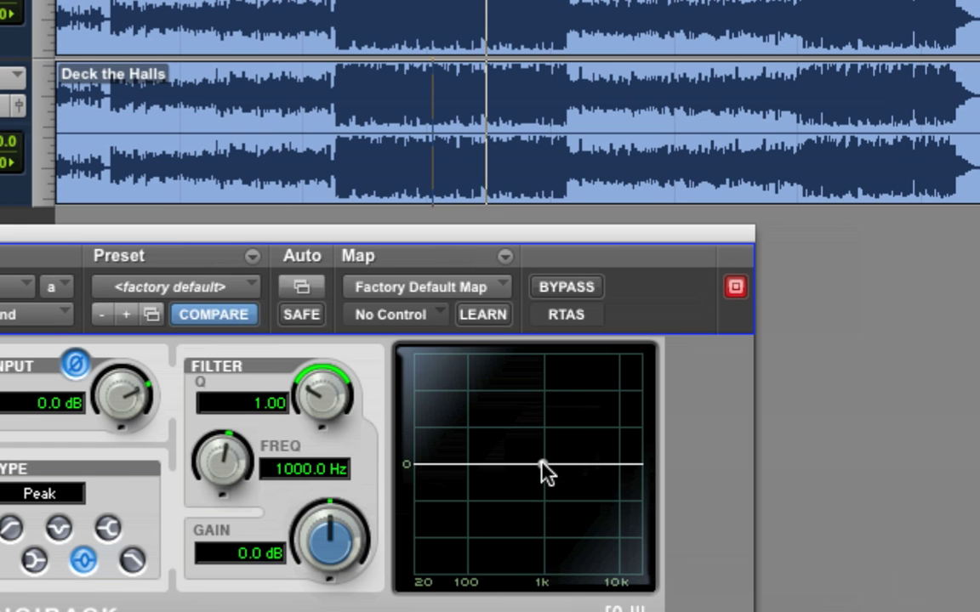
Step: Boost Audio 2's EQ peak by about 4.6 dB at about 468 Hz and narrow it to a Q of 1.90
left_click_drag(291, 234, 484, 118)
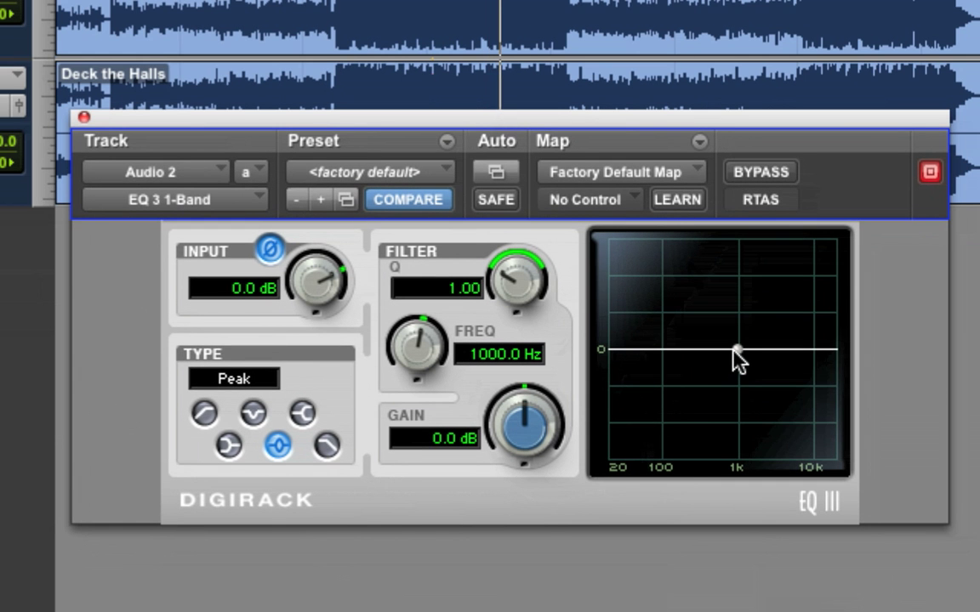
left_click_drag(737, 347, 714, 325)
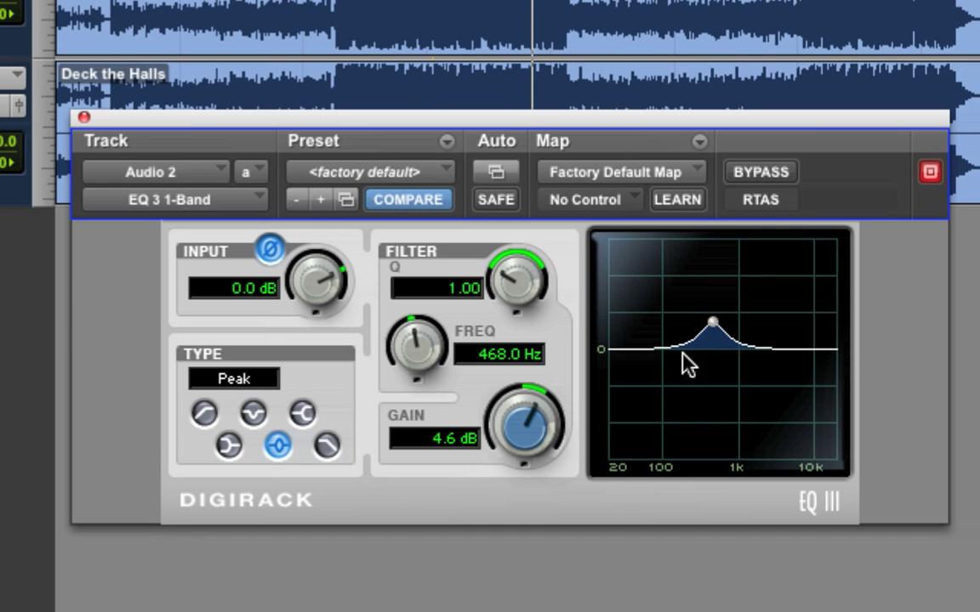
left_click_drag(499, 280, 508, 232)
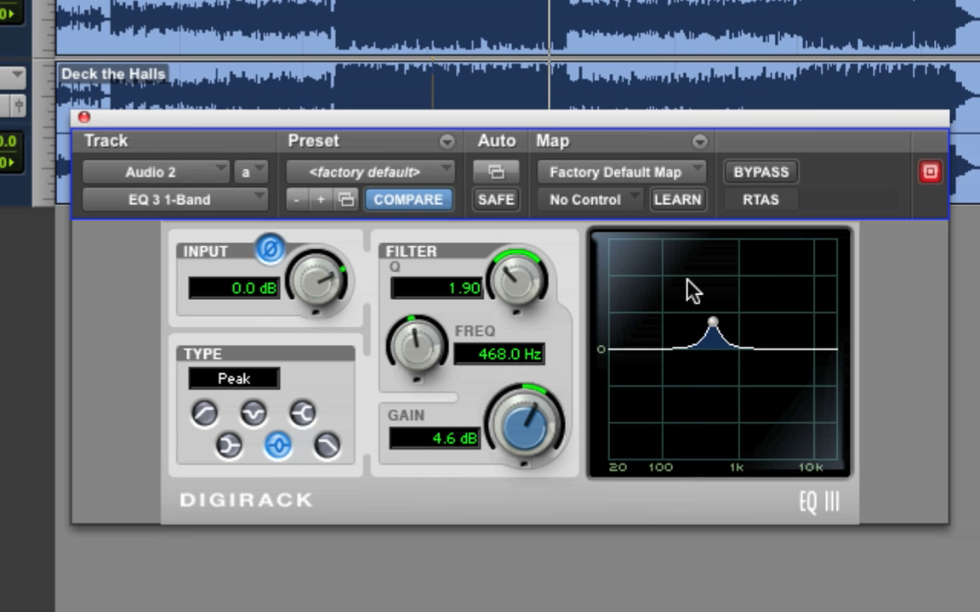
Step: Sweep Audio 2's EQ peak down through about 116 Hz and 92 Hz to 61 Hz with a boost of about 8.6 dB
left_click_drag(708, 319, 666, 308)
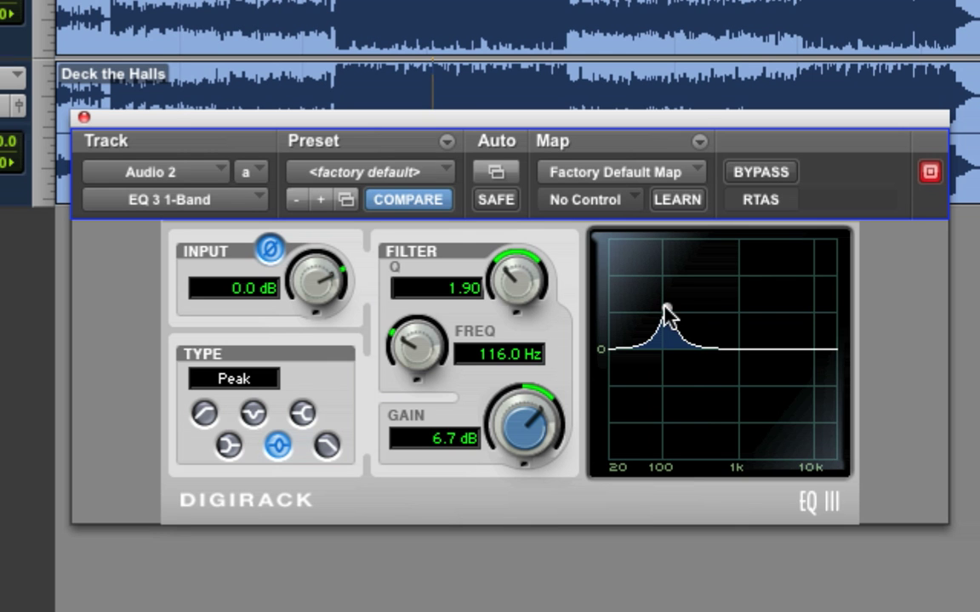
left_click_drag(665, 309, 661, 311)
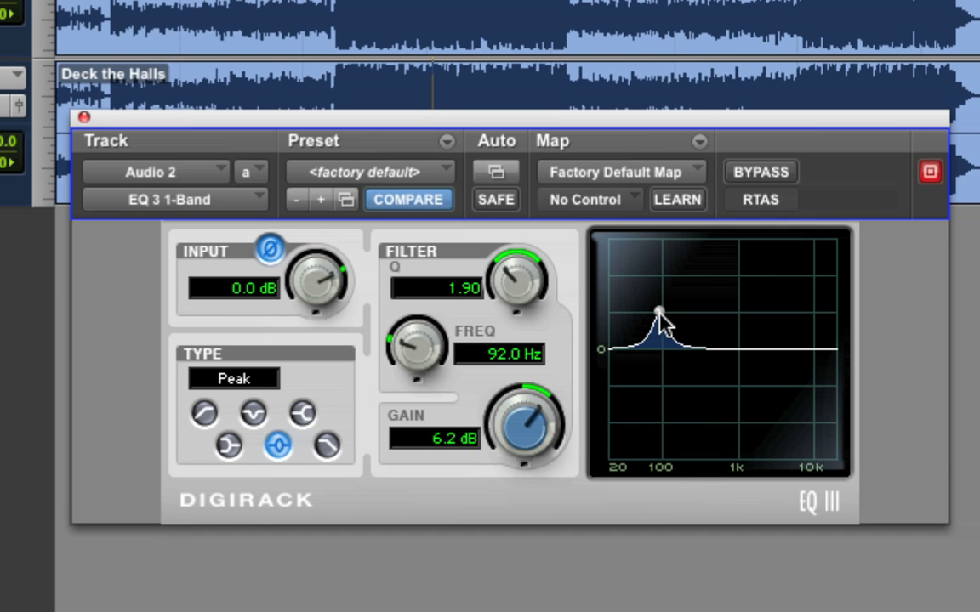
mouse_move(661, 312)
left_mouse_down()
mouse_move(647, 318)
mouse_move(642, 289)
mouse_move(645, 304)
left_mouse_up()
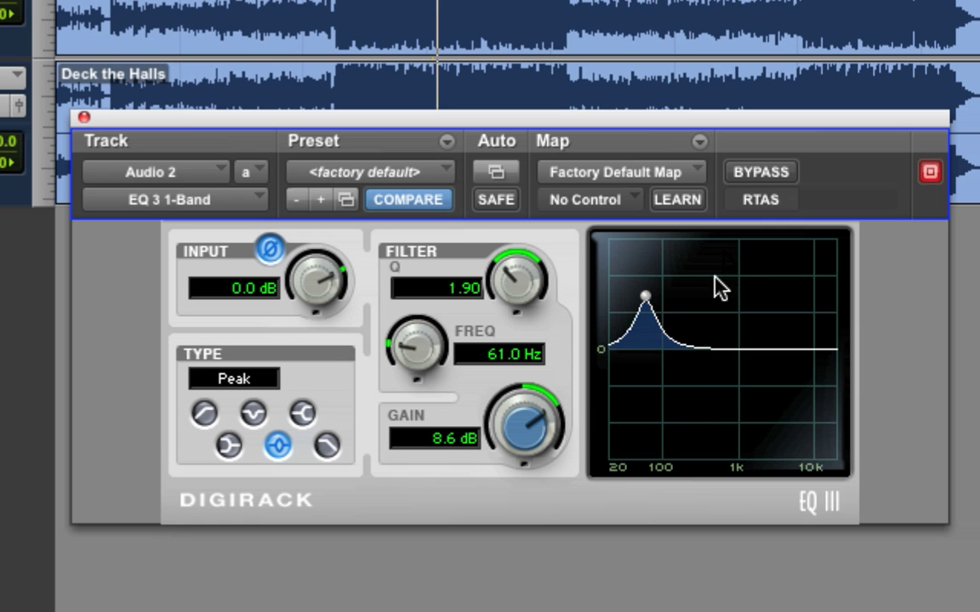
Step: Sweep Audio 2's EQ peak up through about 154 Hz and 194 Hz, and flatten it to 0.0 dB at about 256 Hz
left_click_drag(647, 296, 679, 309)
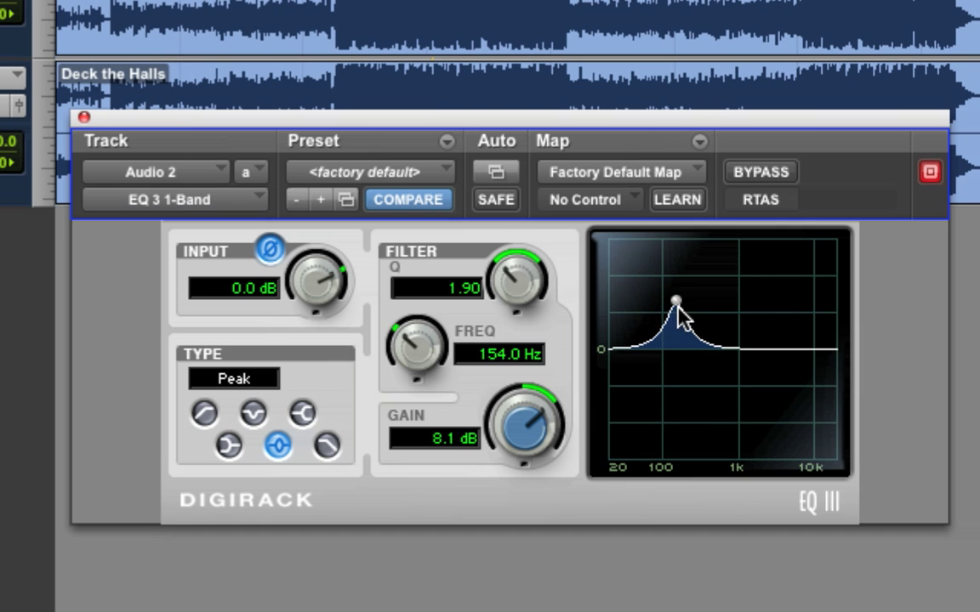
left_click_drag(676, 303, 684, 296)
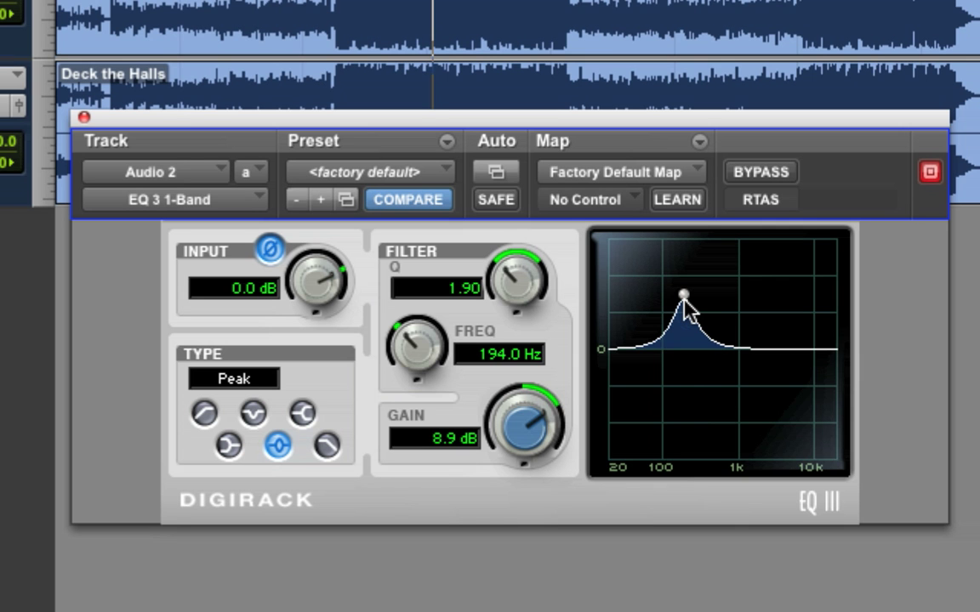
left_click_drag(687, 294, 693, 348)
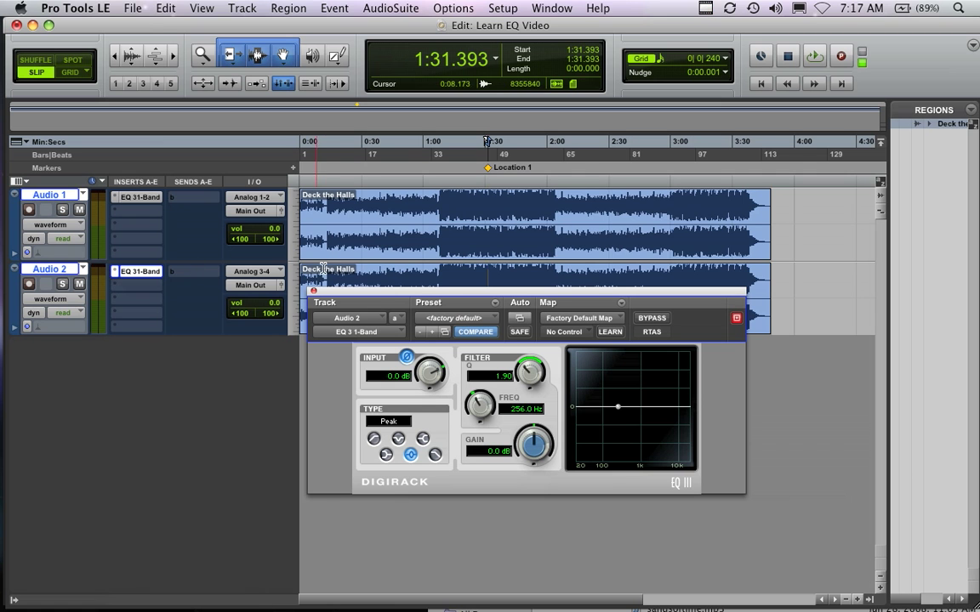
Step: Move Audio 2's EQ peak to the very low end of the spectrum and play both tracks to audition it
left_click_drag(358, 298, 323, 332)
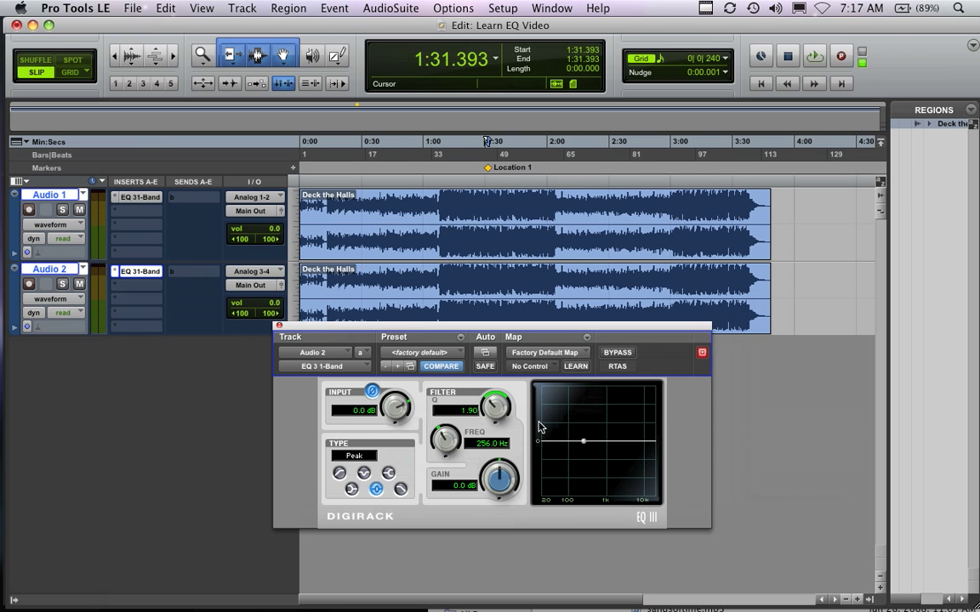
left_click_drag(539, 334, 542, 357)
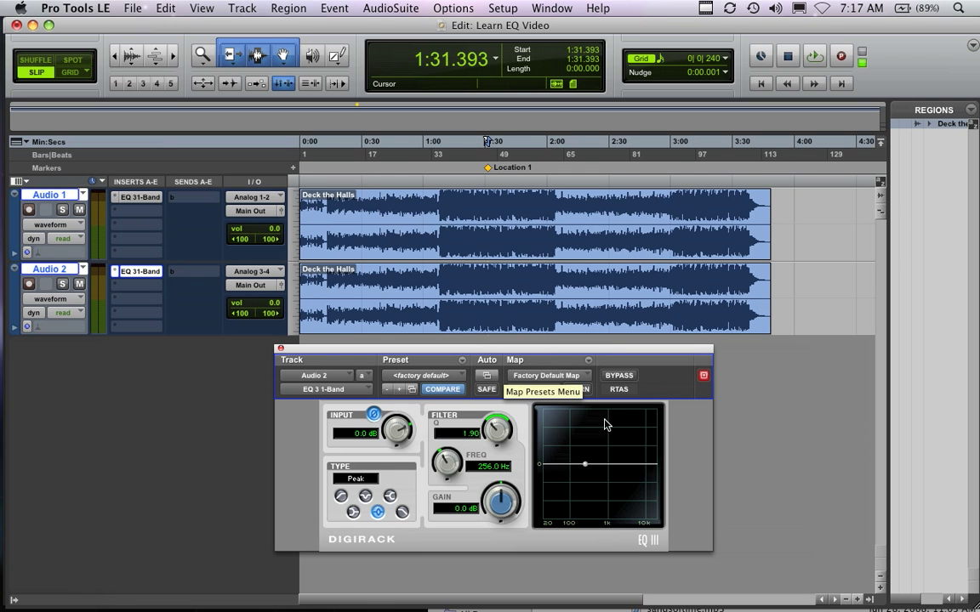
left_click_drag(583, 464, 549, 456)
key("space")
key("space")
Step: Reset Audio 2's EQ band to 1000 Hz and 0.0 dB gain, keeping the plug-in window below the tracks
left_click(547, 452, "alt")
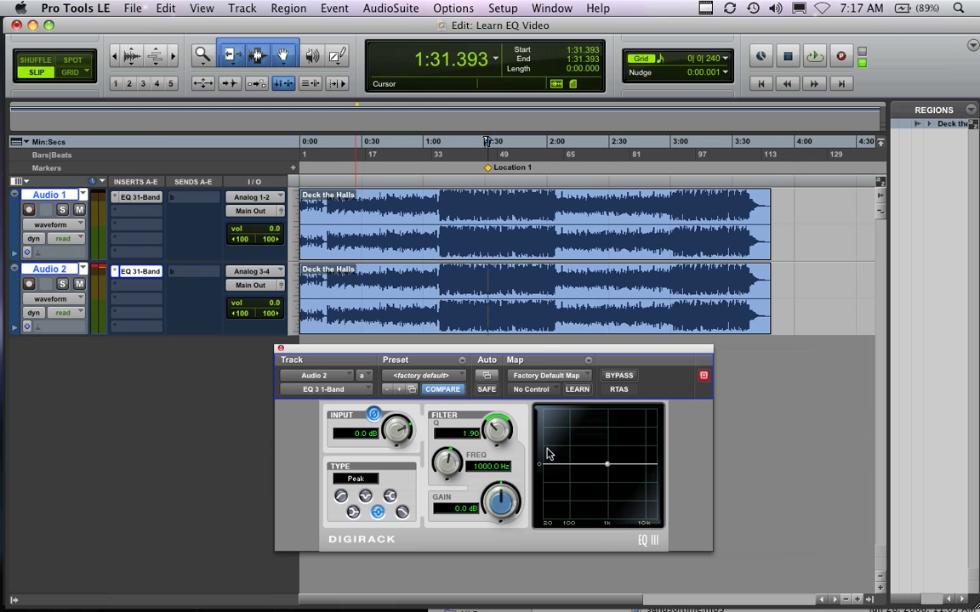
left_click_drag(538, 352, 560, 349)
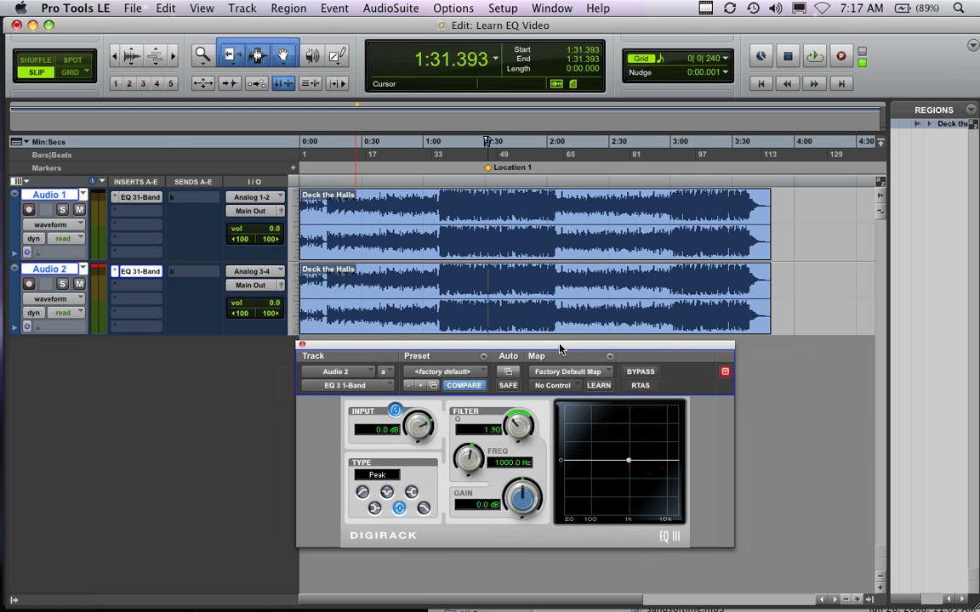